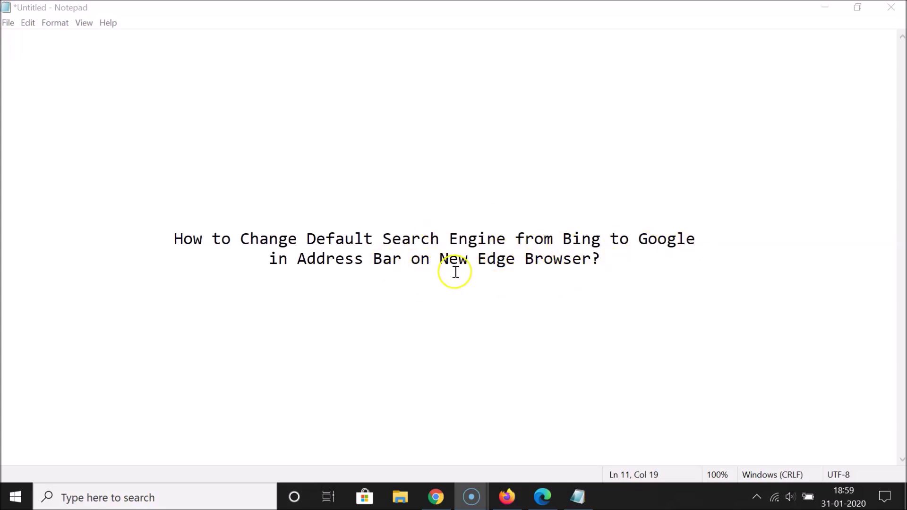
- Minimize the Notepad title note and launch Microsoft Edge from the taskbar
left_click(825, 7)
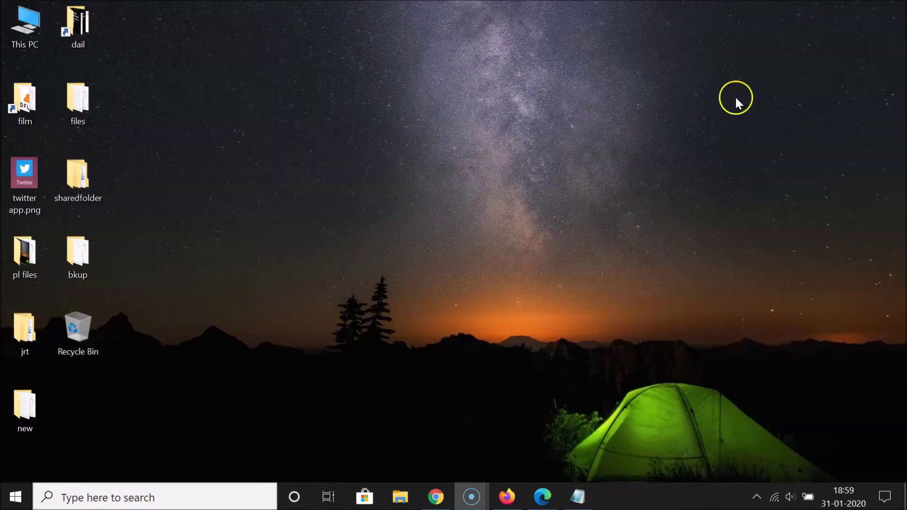
left_click(542, 497)
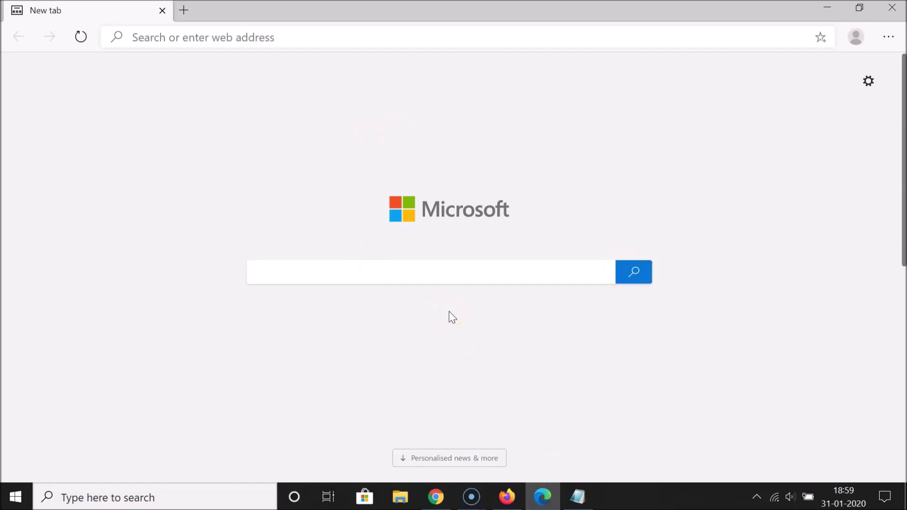
- In a second tab, paste and go to the Edge download page at microsoft.com/en-us/edge
left_click(373, 272)
left_click(431, 288)
left_click(184, 10)
right_click(235, 38)
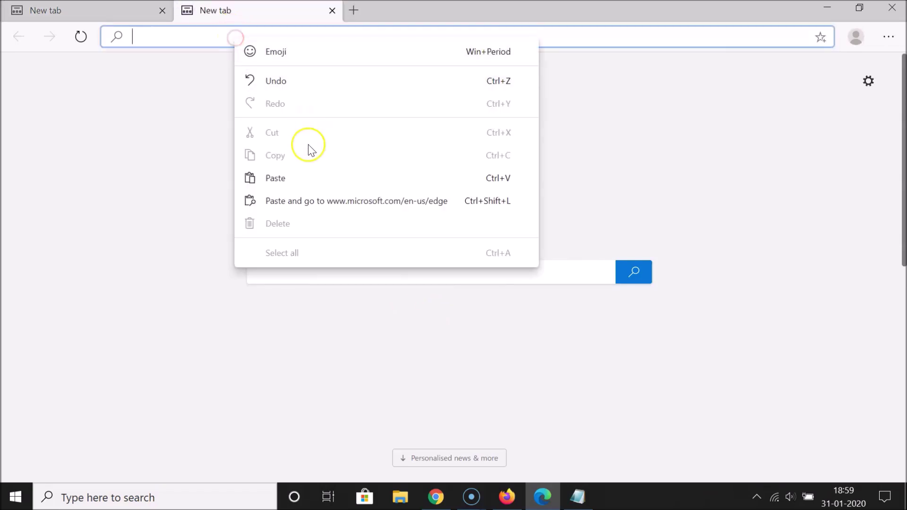
left_click(319, 201)
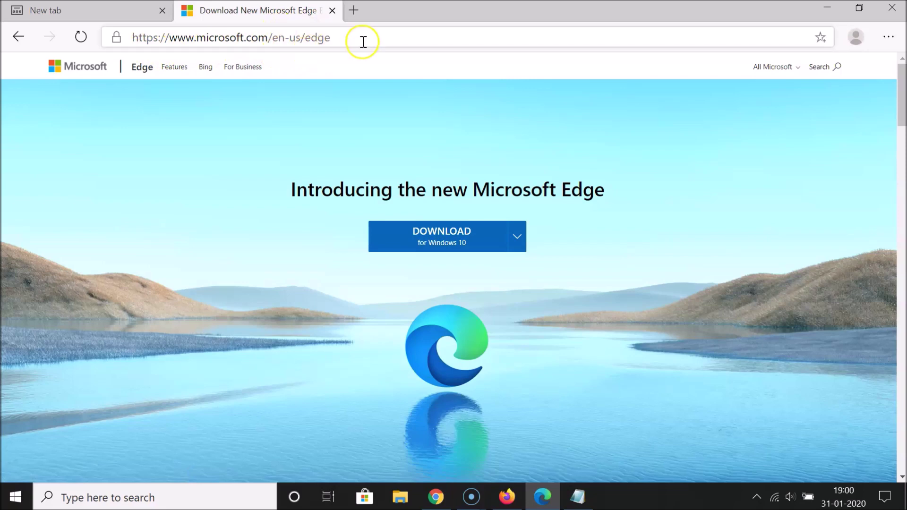
- View the page's other download platforms, close that tab, then show Notepad and return to Edge
left_click_drag(364, 42, 147, 34)
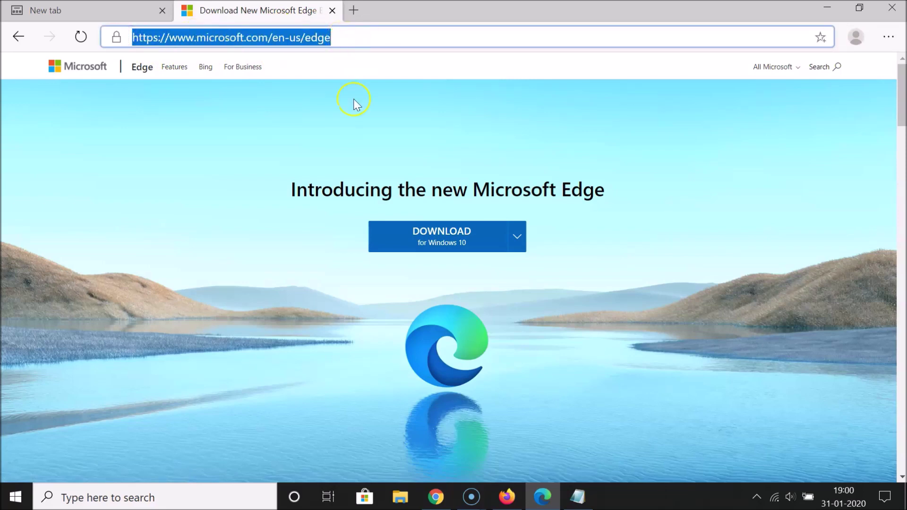
left_click(336, 194)
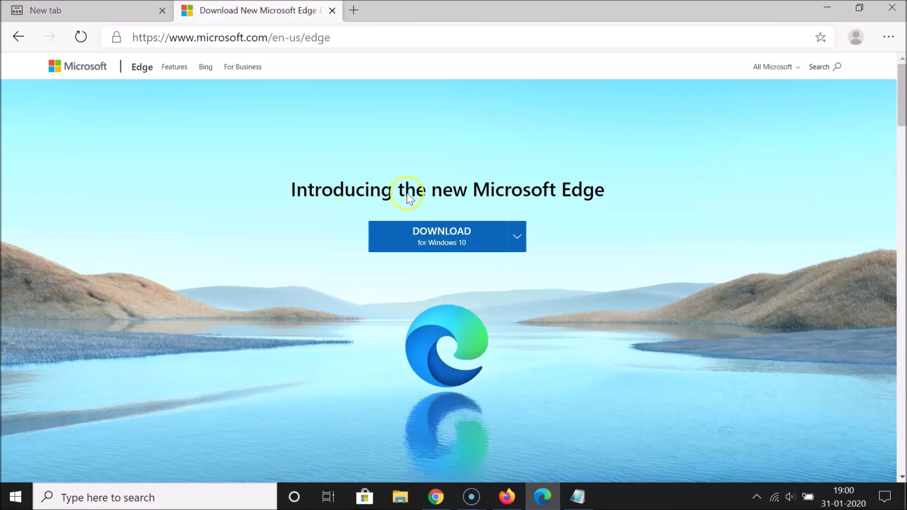
left_click(519, 245)
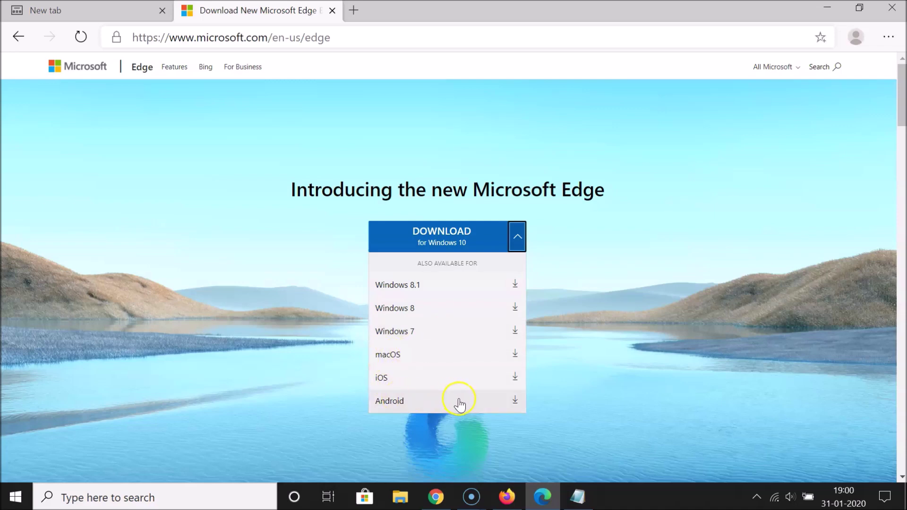
left_click(335, 289)
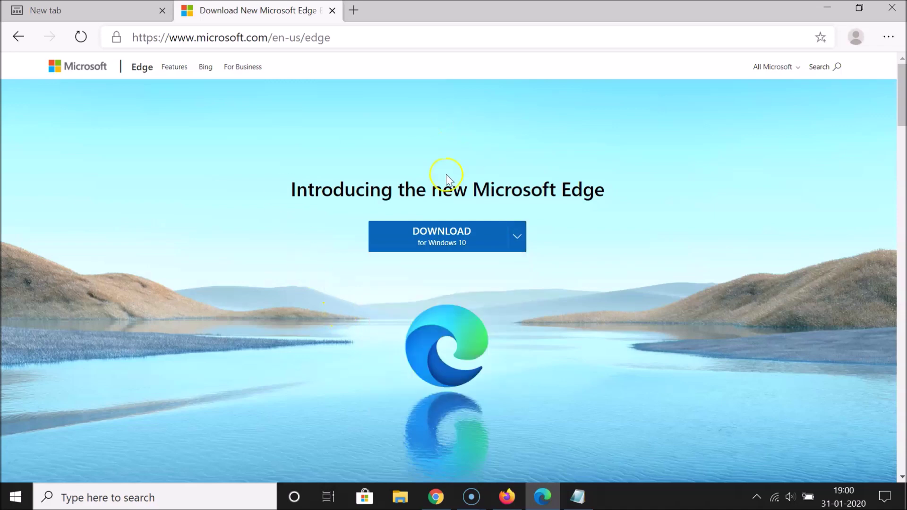
left_click(332, 10)
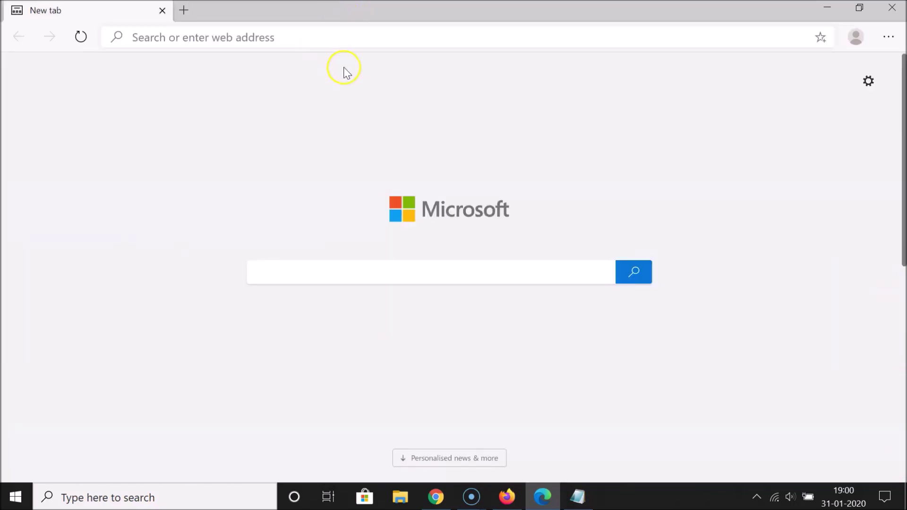
left_click(577, 497)
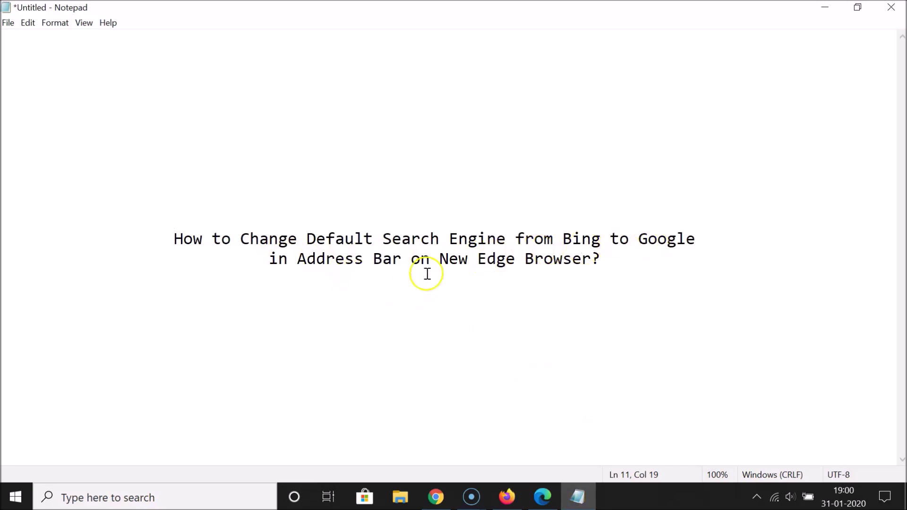
left_click(548, 495)
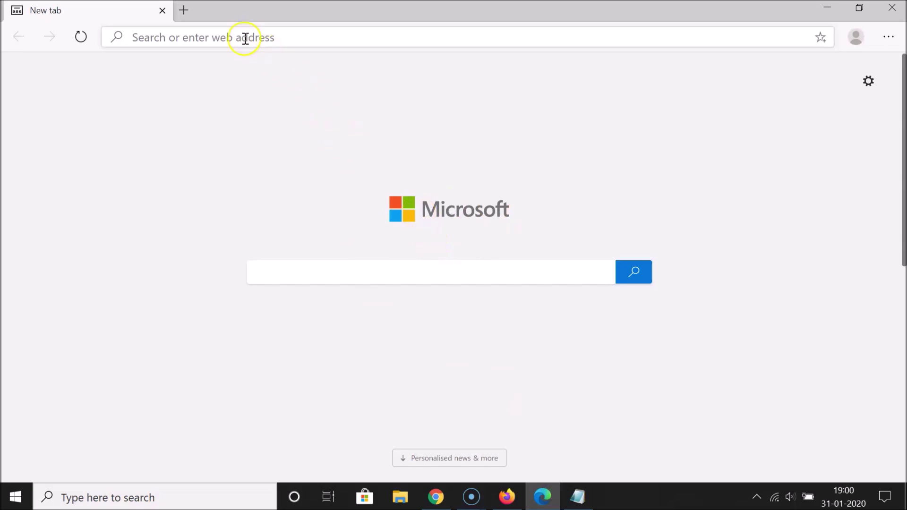
- Search 'wikipedia' from the address bar, which returns Bing results
left_click(303, 37)
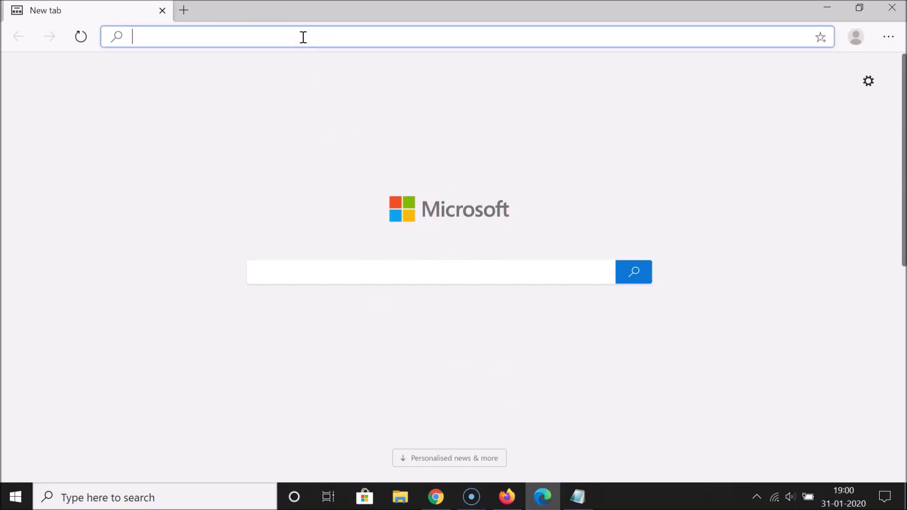
type("wikiped")
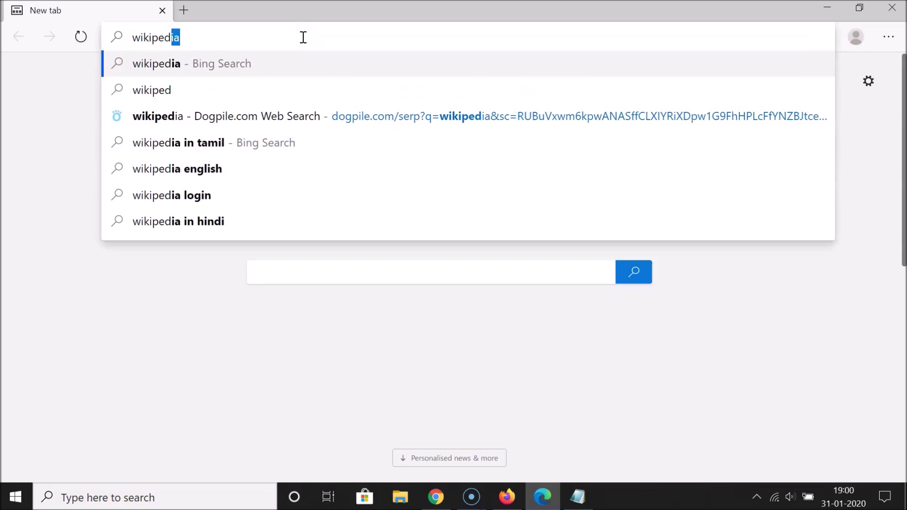
type("ia")
key("Return")
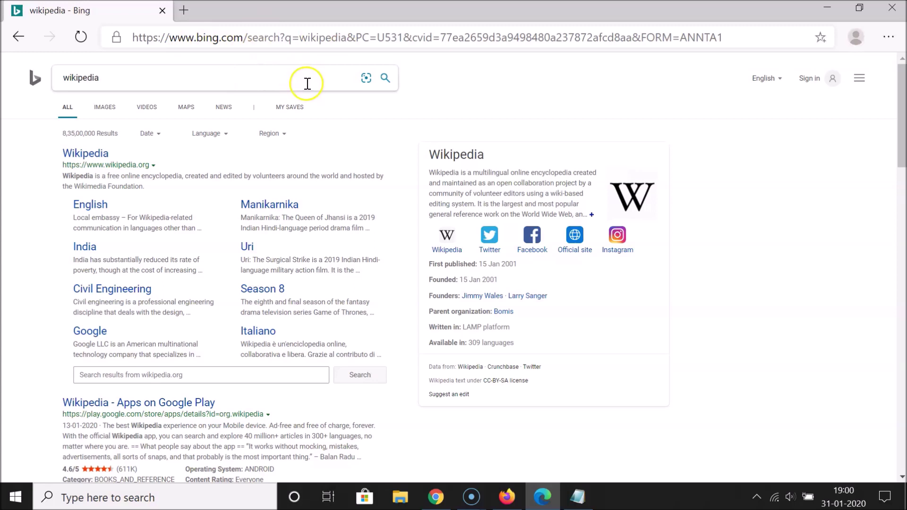
left_click(890, 45)
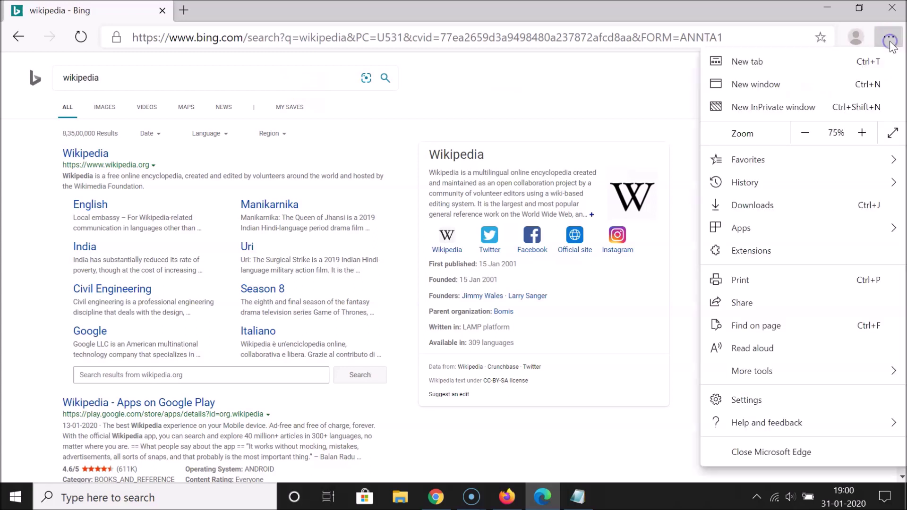
- Go to Settings > Privacy and services > Address bar and expand the search engine dropdown
left_click(753, 402)
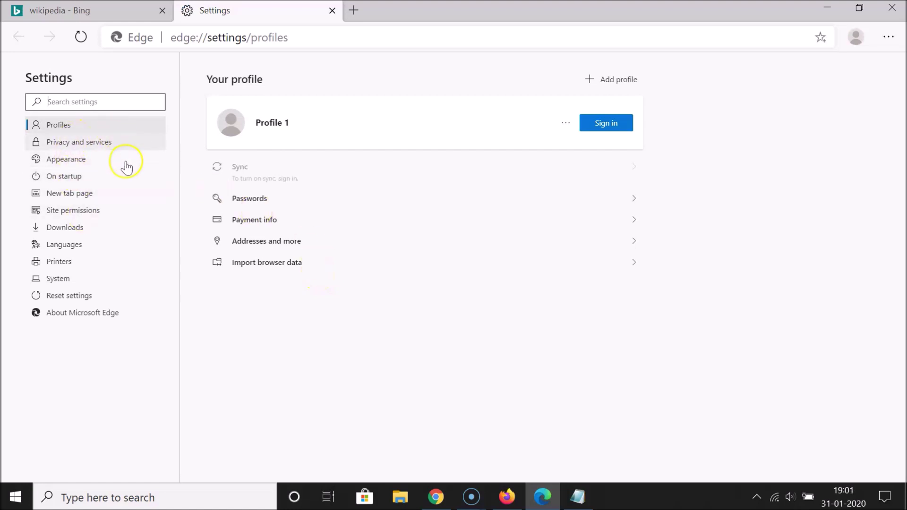
left_click(90, 144)
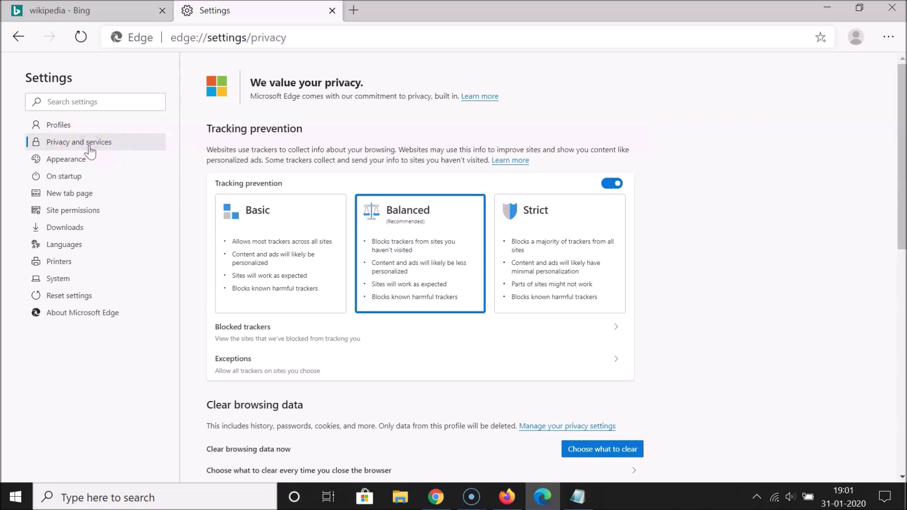
left_click_drag(900, 104, 904, 336)
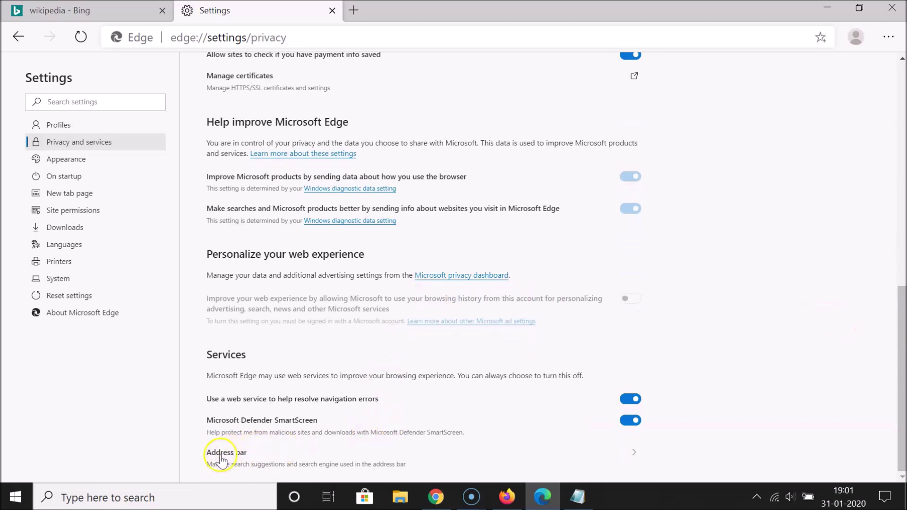
left_click(251, 456)
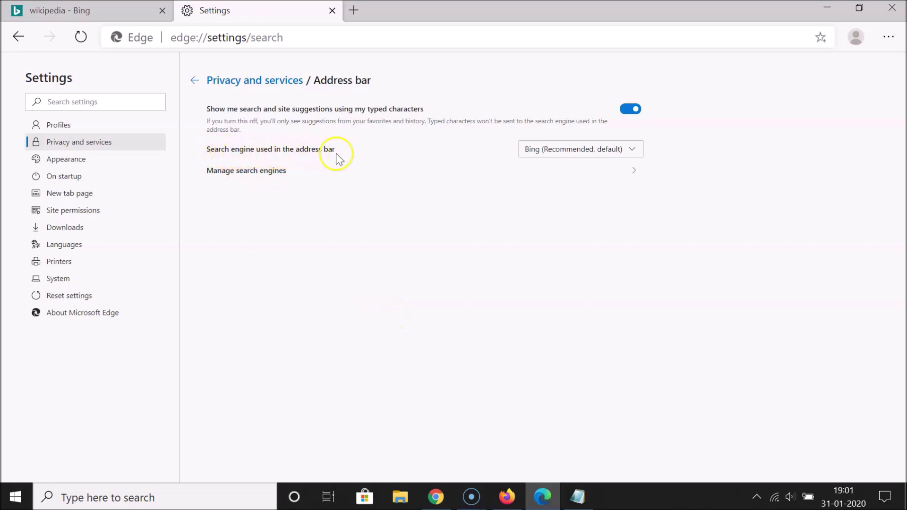
left_click(632, 150)
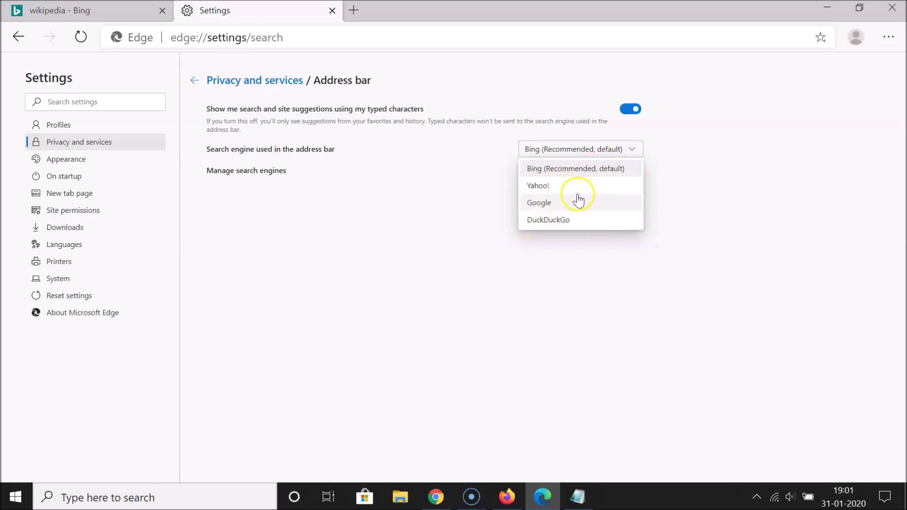
- Select Google as the address-bar search engine, close the Bing results tab, and start a new tab
left_click(548, 203)
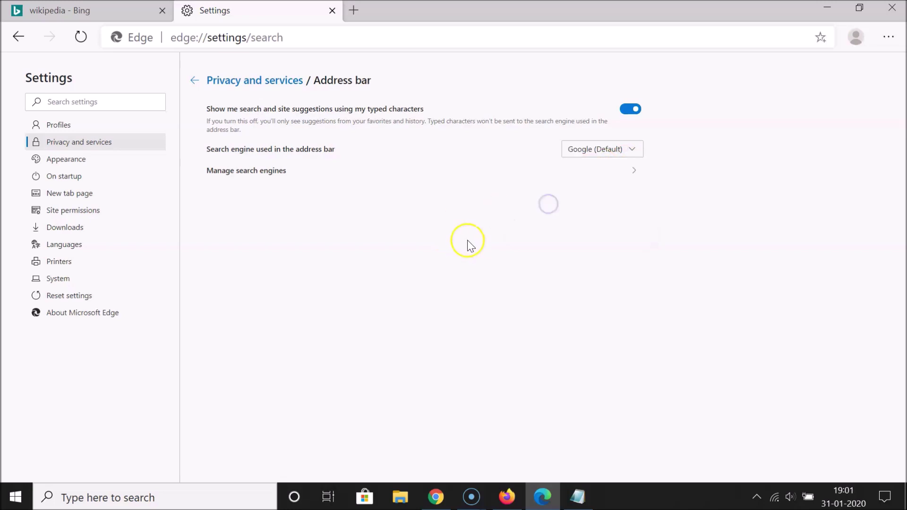
left_click(147, 11)
left_click(162, 10)
left_click(183, 10)
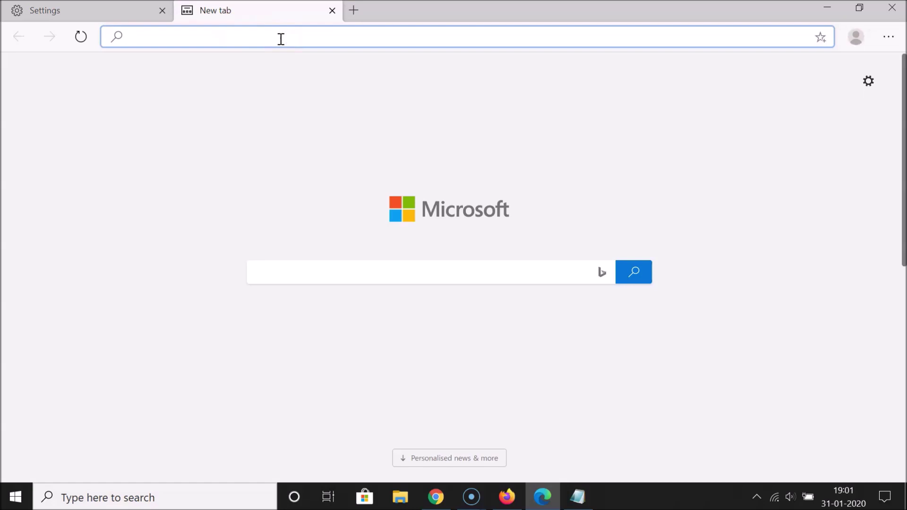
- Search 'wikipedia' from the address bar to get Google results, then return to the Settings tab
type("wiki")
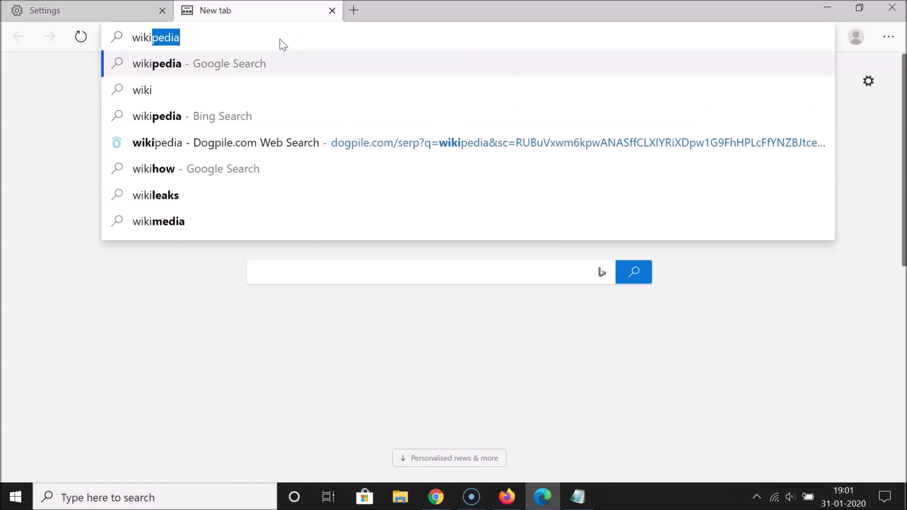
type("pedia")
key("Return")
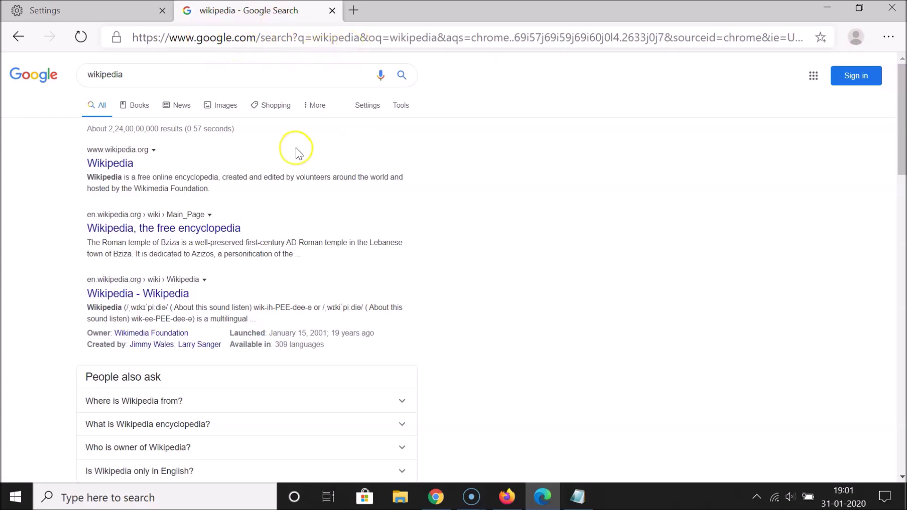
left_click(142, 9)
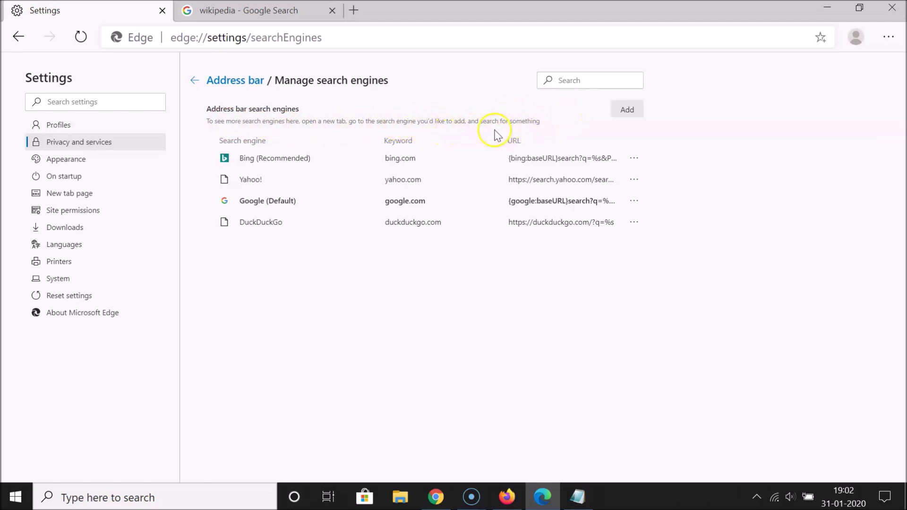
- Go to dogpile.com in a new tab, search 'wikipedia' there, then close the Dogpile tab
left_click(356, 9)
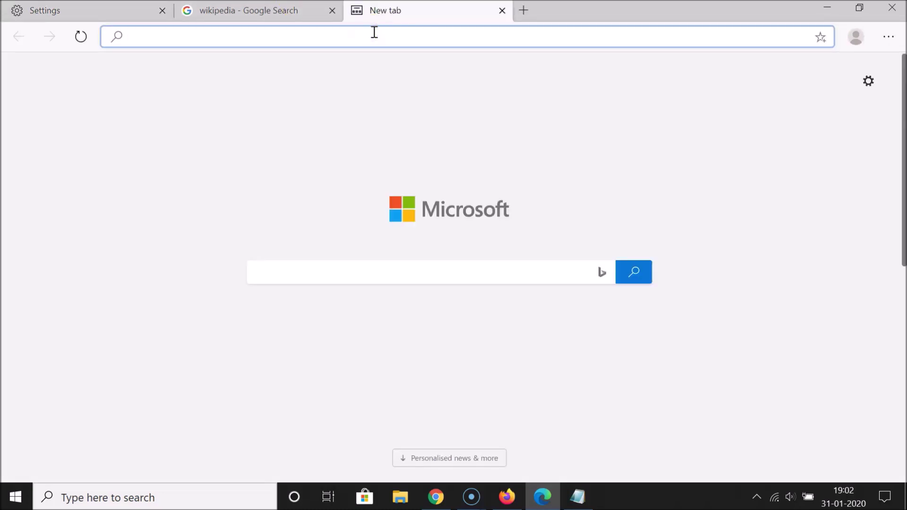
type("dogpile.com")
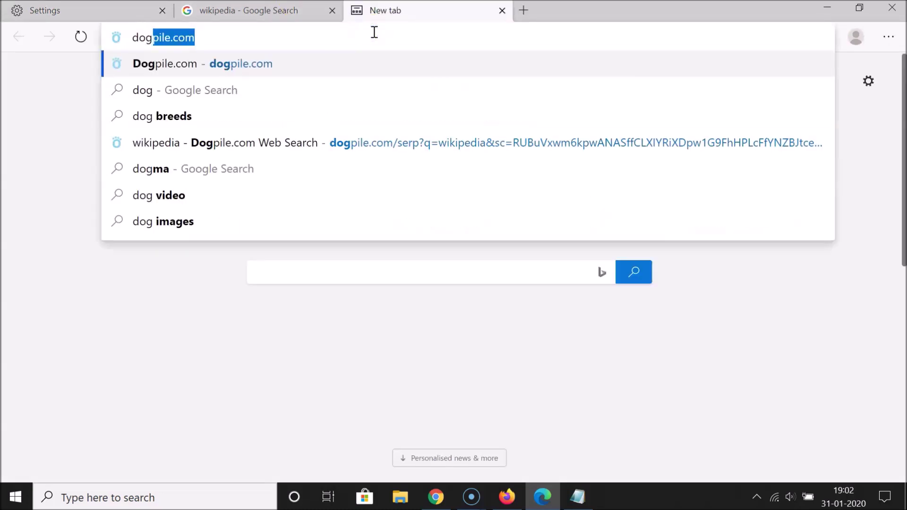
key("Return")
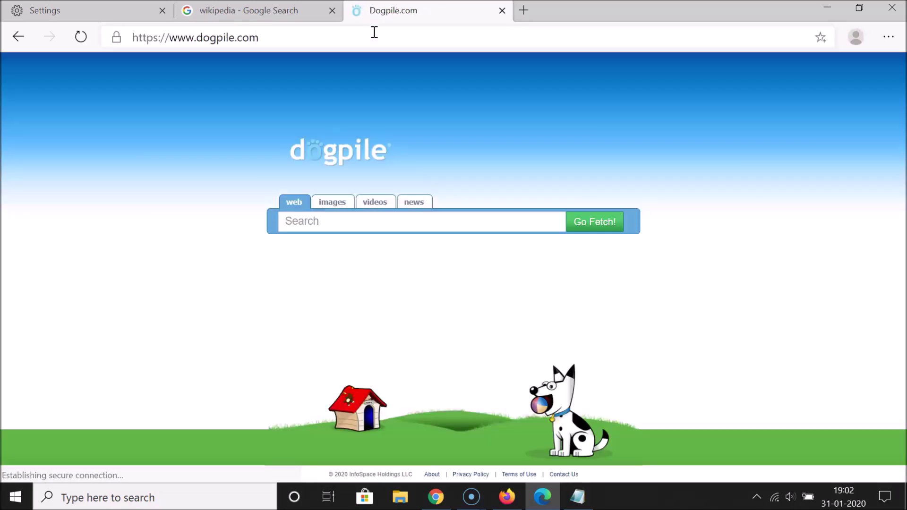
left_click(331, 226)
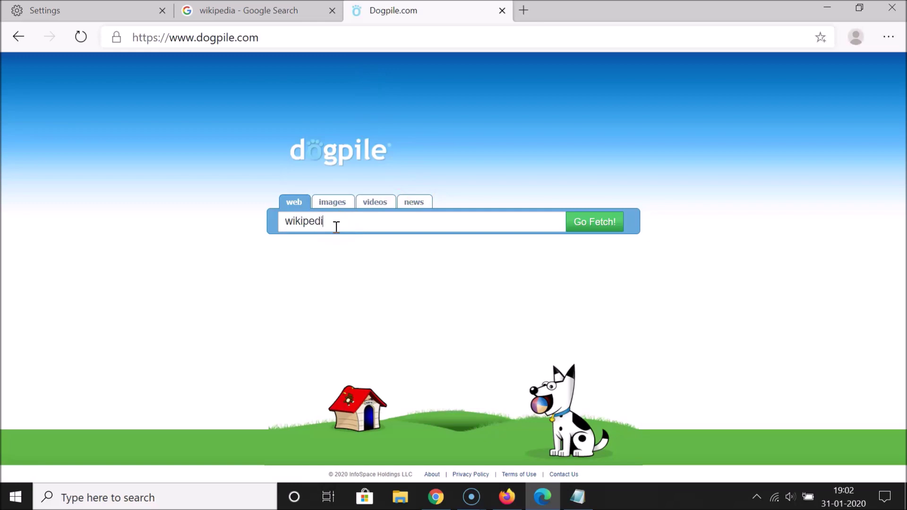
type("wikipedia")
key("Return")
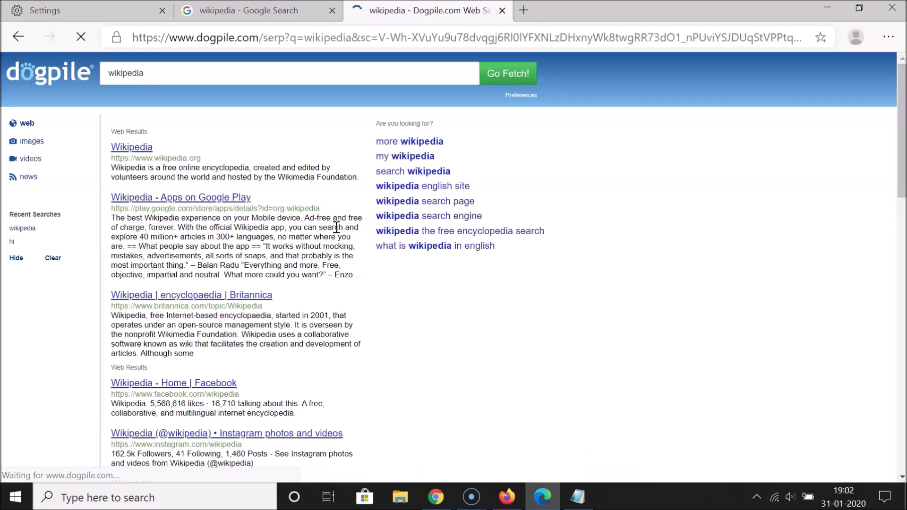
left_click(395, 148)
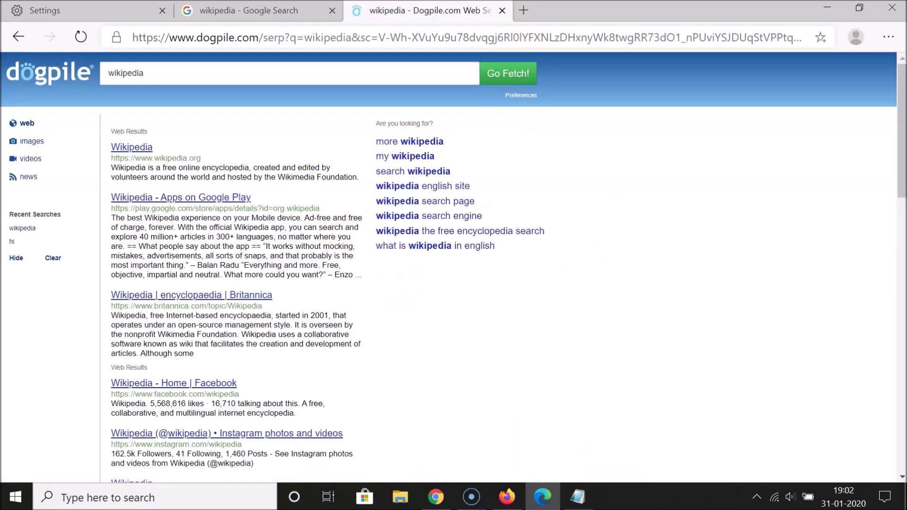
left_click(501, 10)
left_click(240, 249)
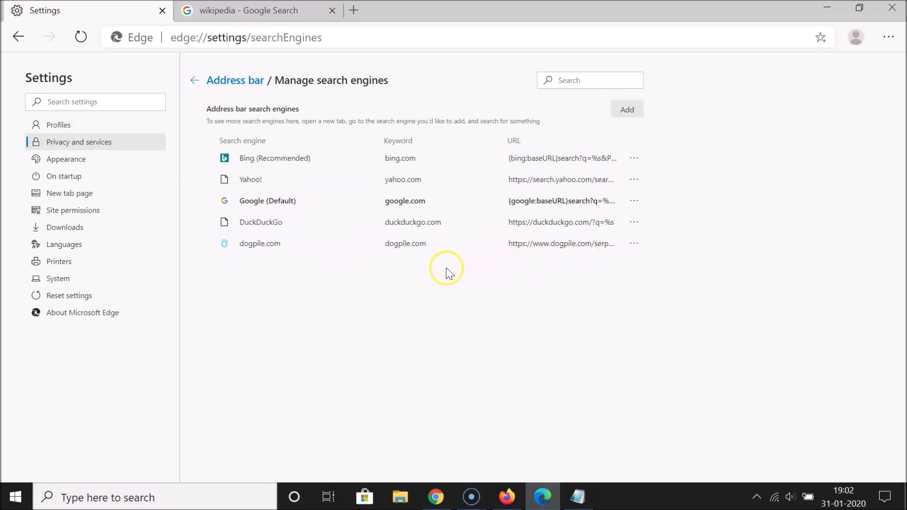
left_click(634, 245)
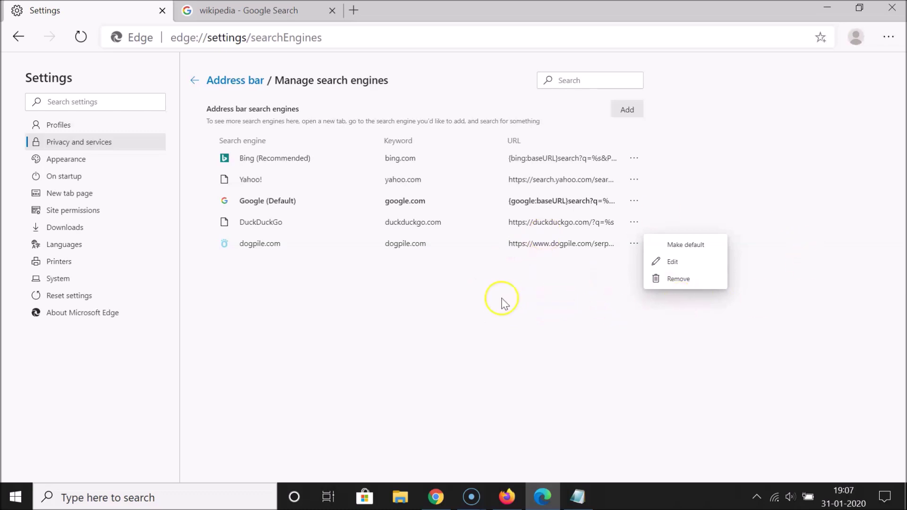
left_click(501, 298)
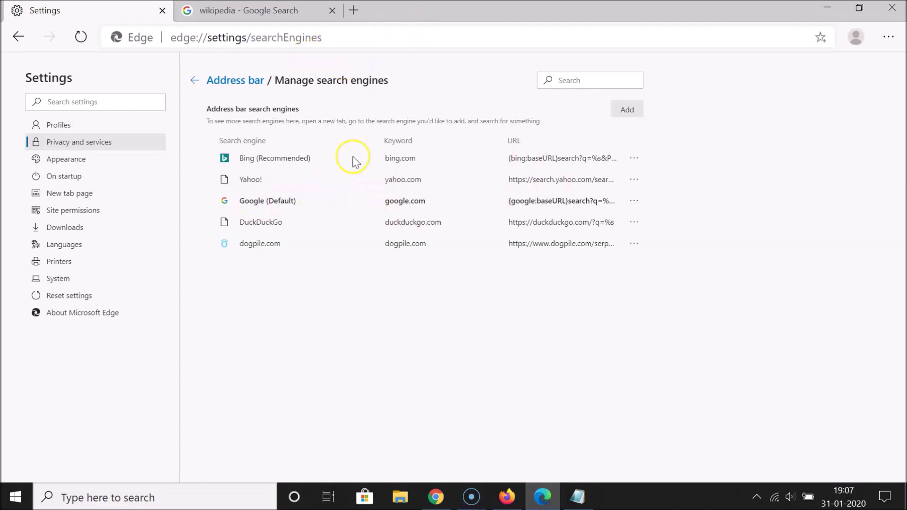
- Return to Address bar settings, confirm Google (Default) is selected, and close the Settings tab
left_click(189, 86)
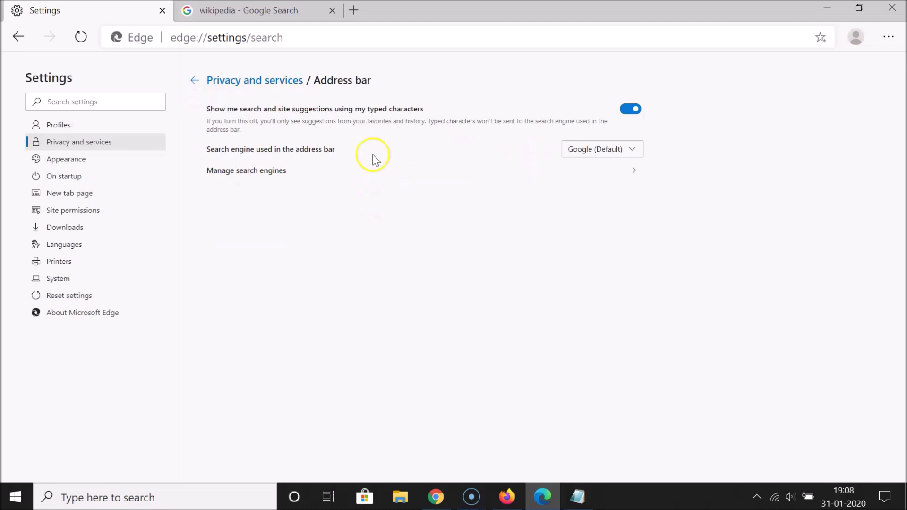
left_click(619, 150)
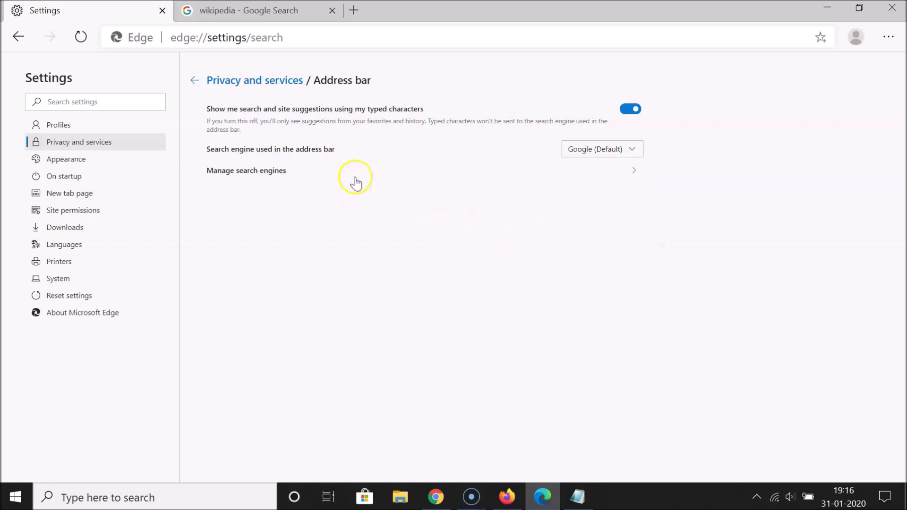
left_click(163, 11)
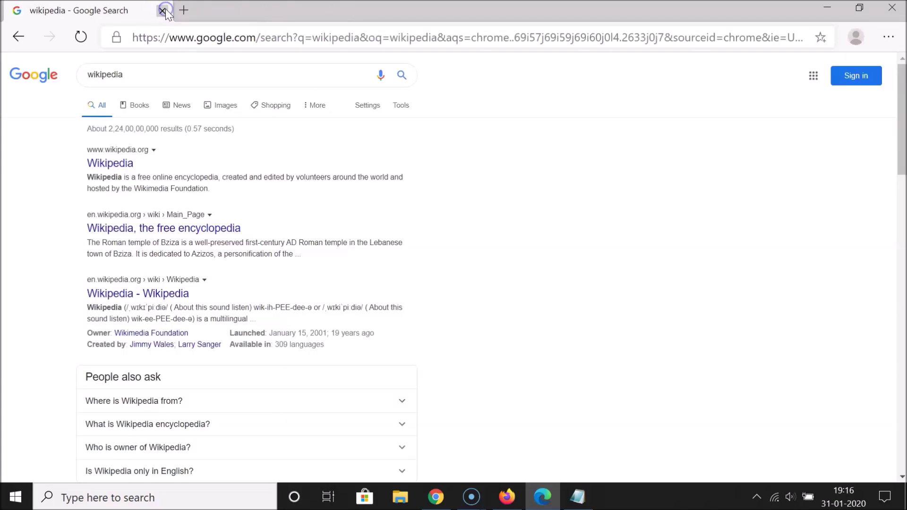
- Switch to Notepad to show the note about changing Bing to Google
left_click(573, 492)
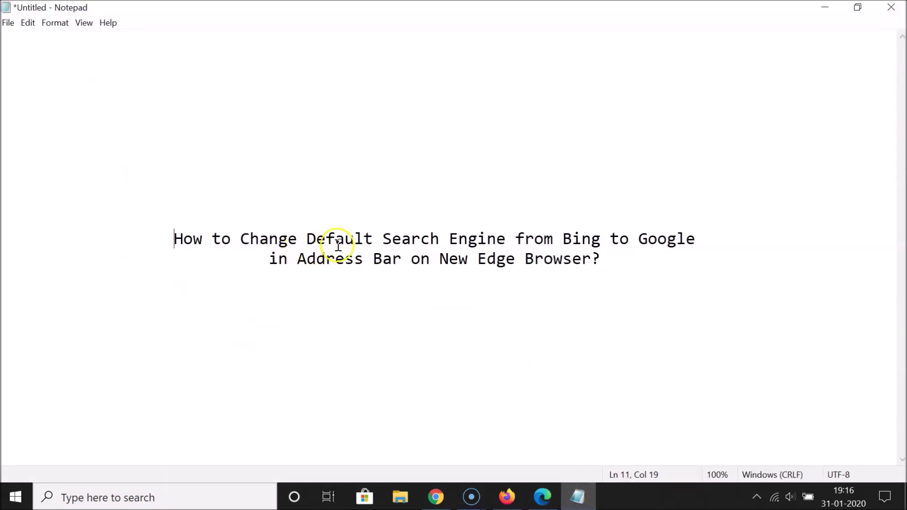